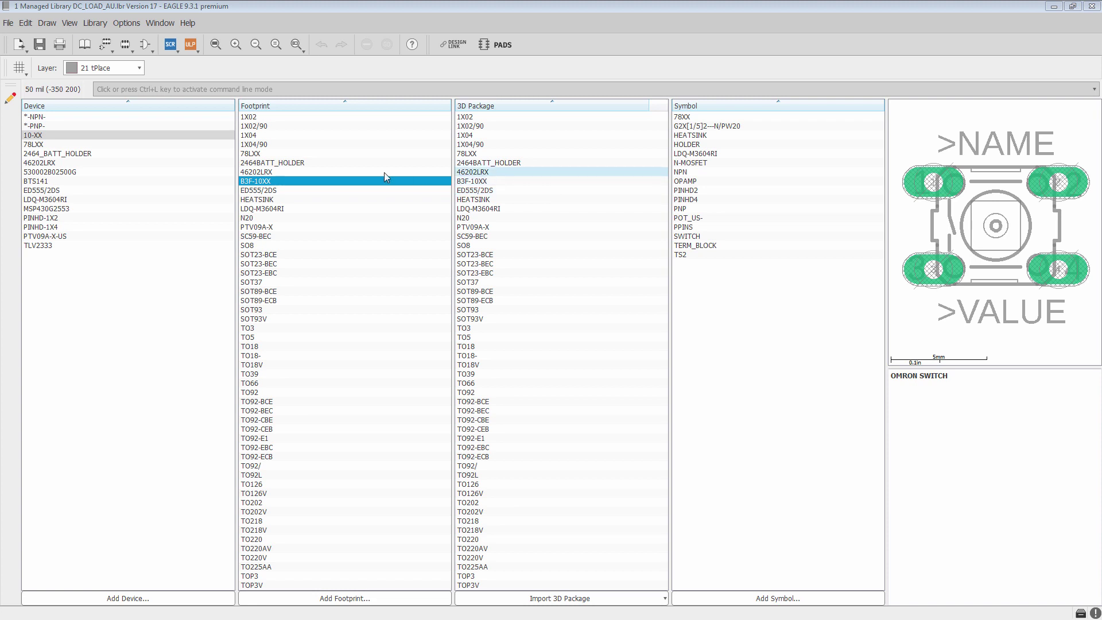
- Preview the HEATSINK, B3F-10XX and other footprints, finishing on SC59-BEC
left_click(293, 206)
left_click(281, 201)
left_click(282, 181)
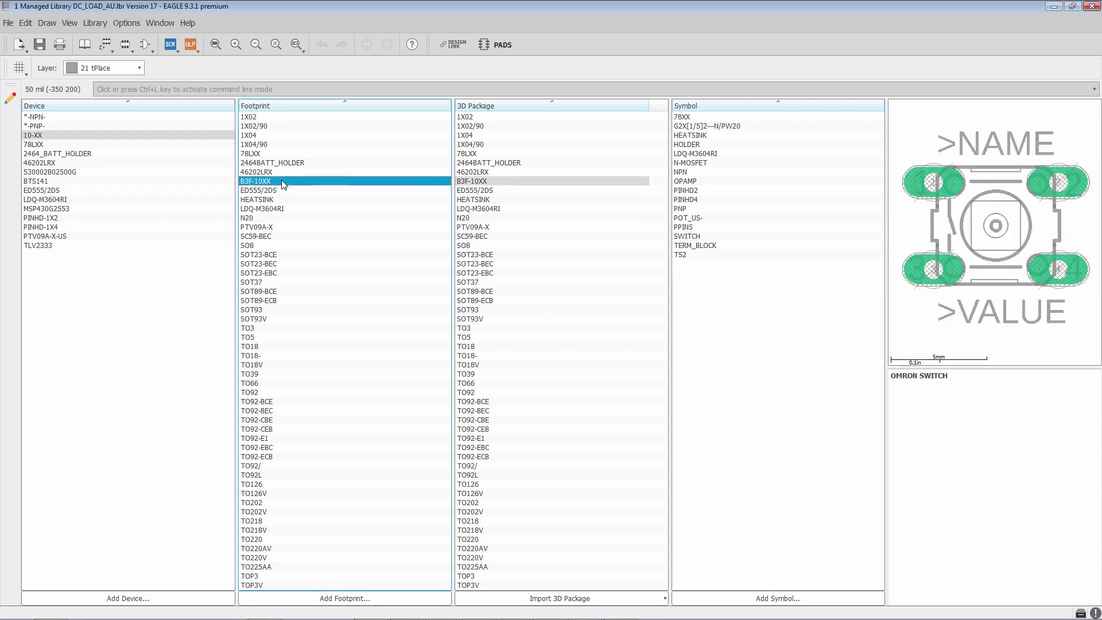
left_click(270, 200)
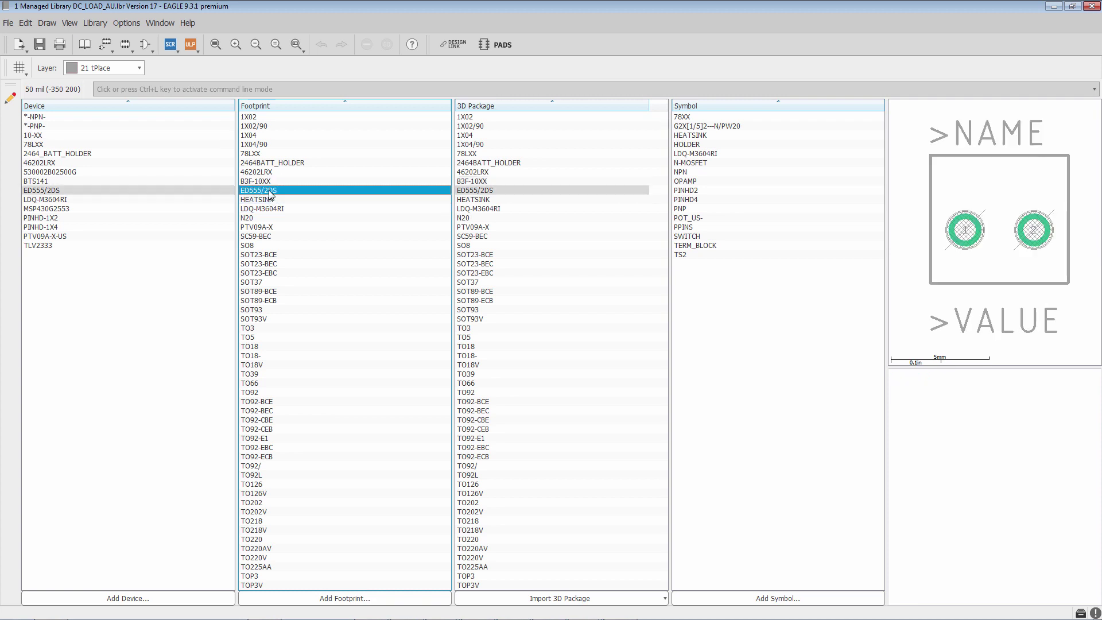
left_click(268, 236)
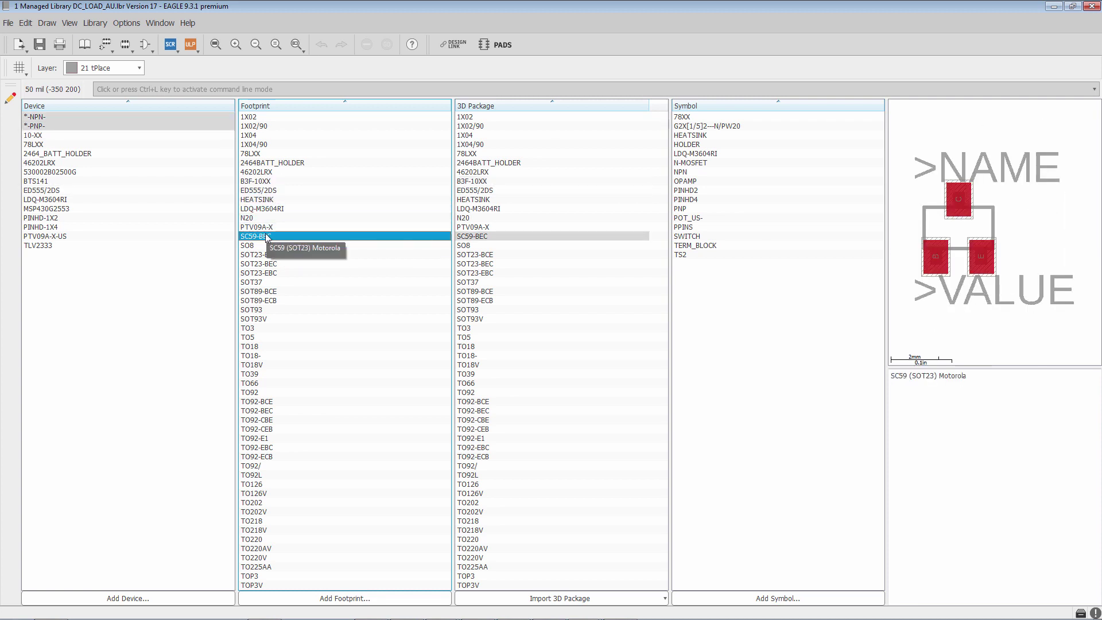
- Open the SC59-BEC footprint in the editor and zoom in on its pads
double_click(261, 237)
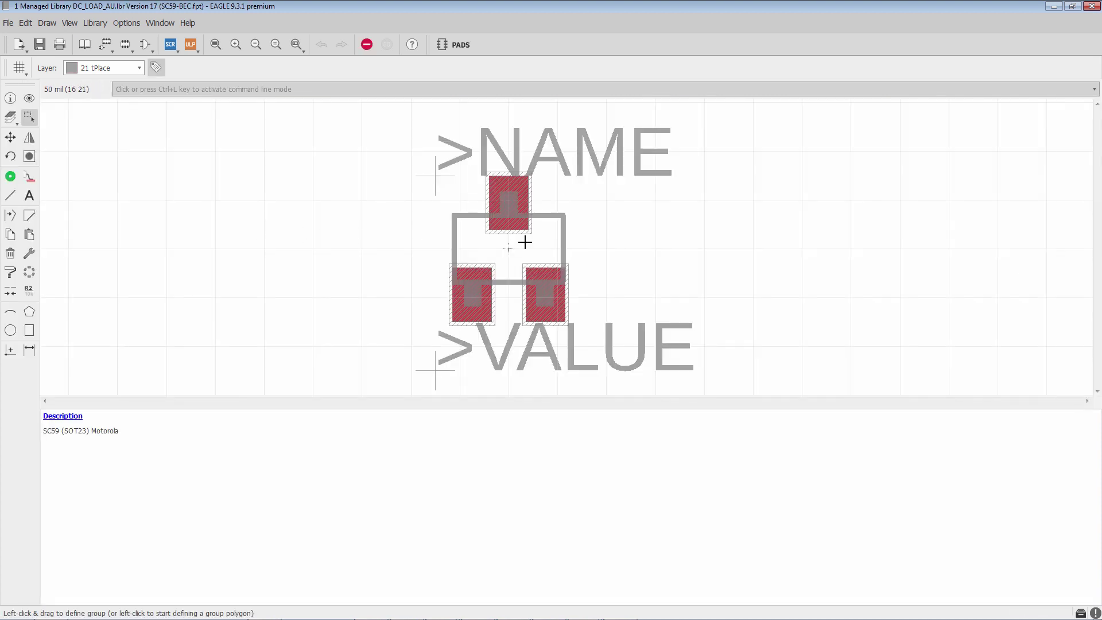
scroll(484, 300, "up", 2)
scroll(483, 299, "up", 1)
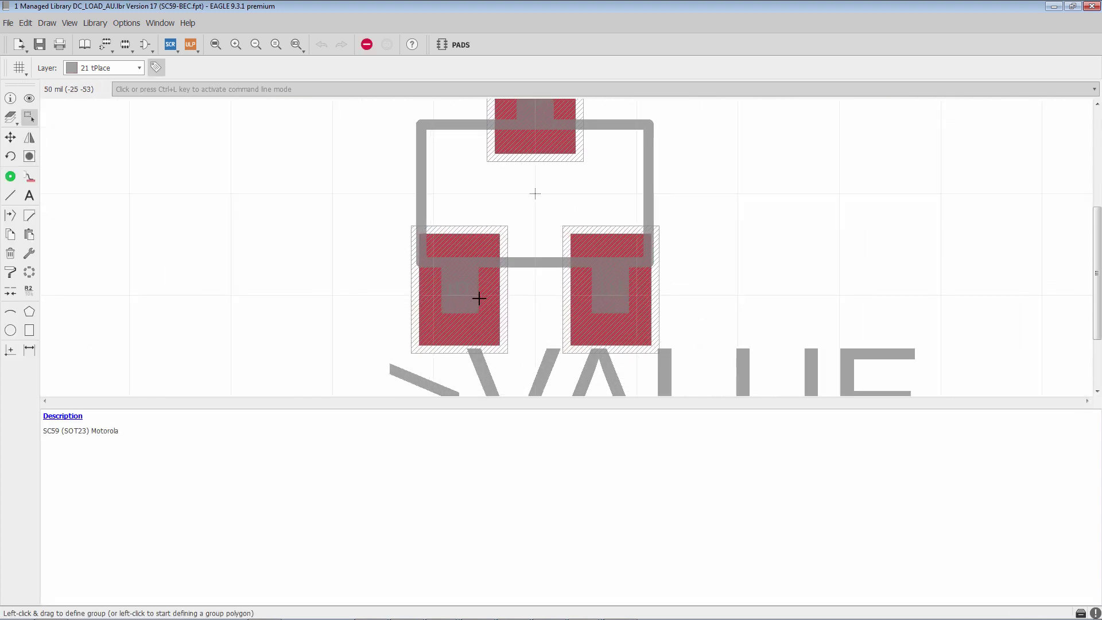
- Show the properties of left SMD pad B and move the dialog clear of the pads
left_click(10, 99)
left_click(463, 293)
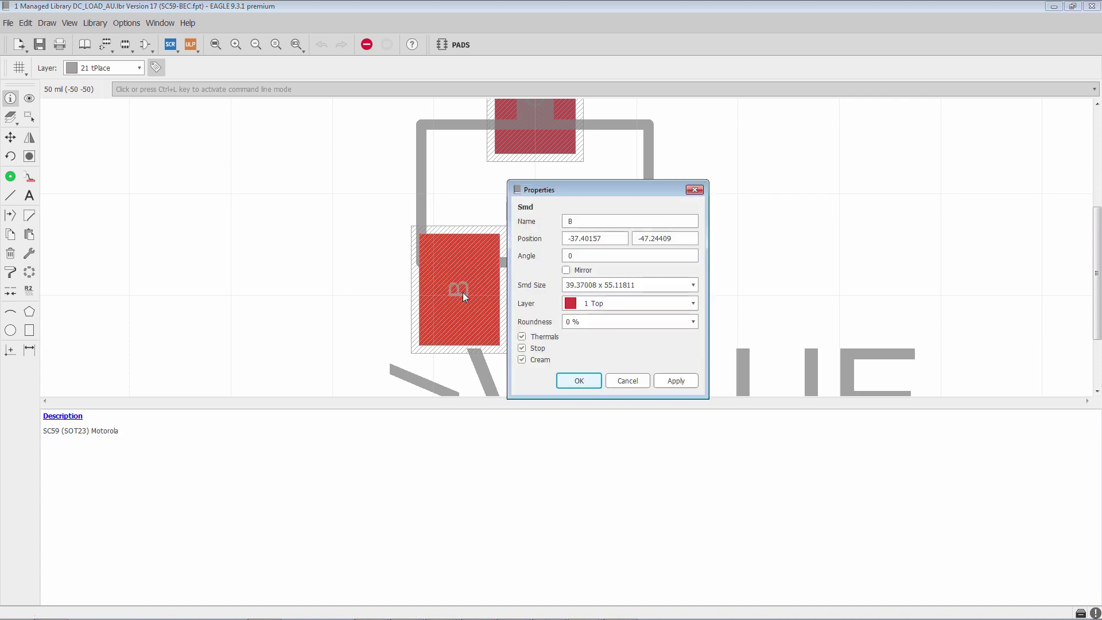
left_click_drag(584, 189, 215, 163)
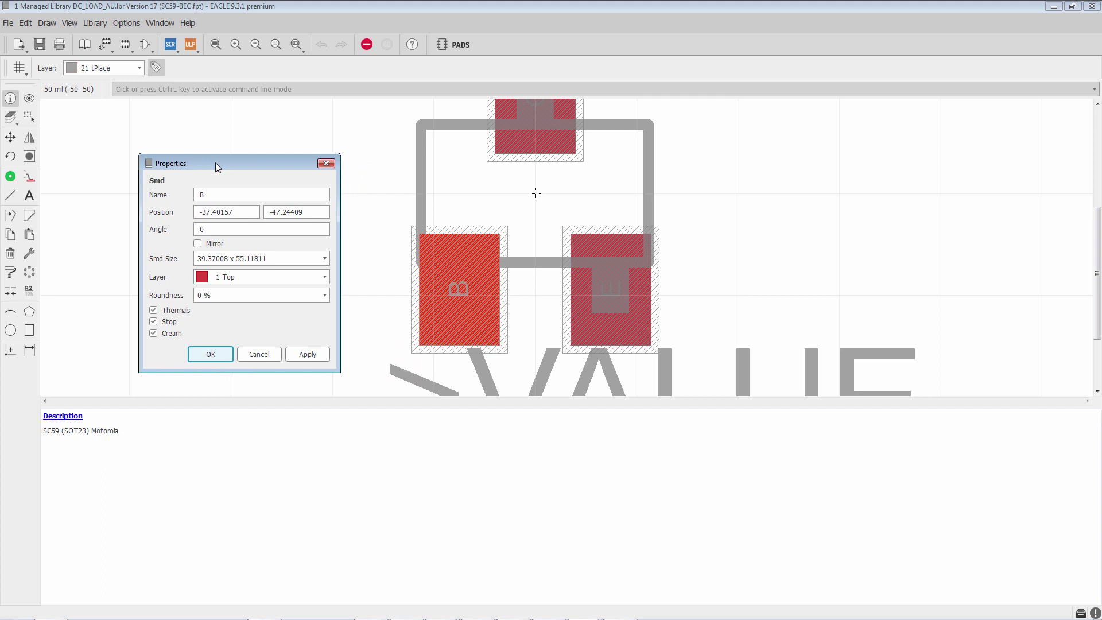
left_click(201, 196)
left_click(310, 213)
left_click(246, 198)
left_click(197, 245)
left_click(325, 258)
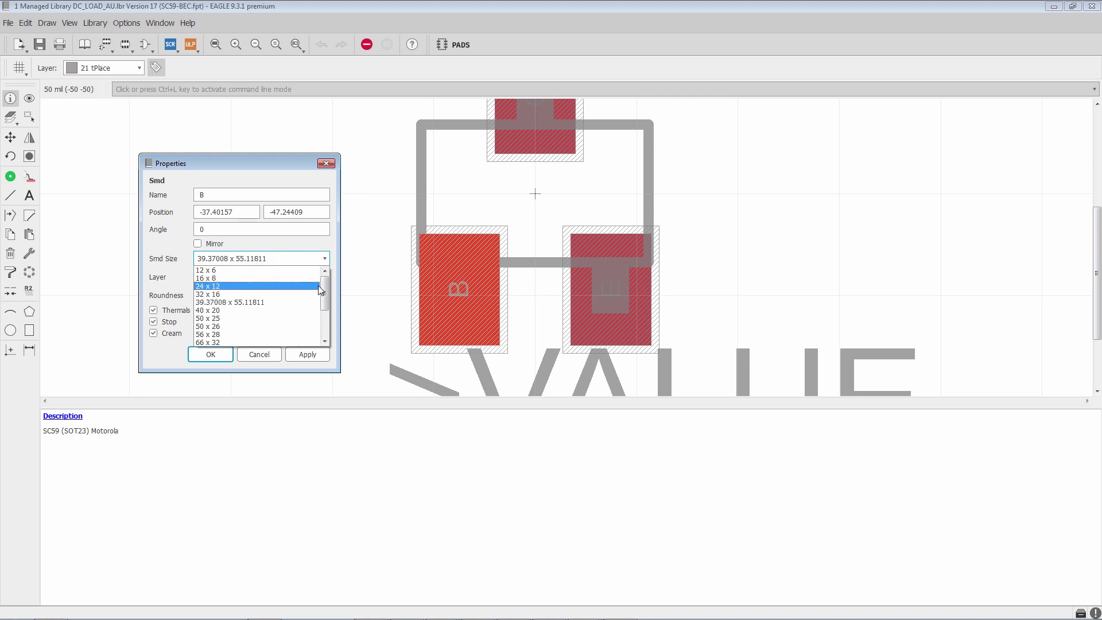
mouse_move(323, 292)
left_mouse_down()
mouse_move(324, 315)
mouse_move(327, 273)
left_mouse_up()
left_click(240, 258)
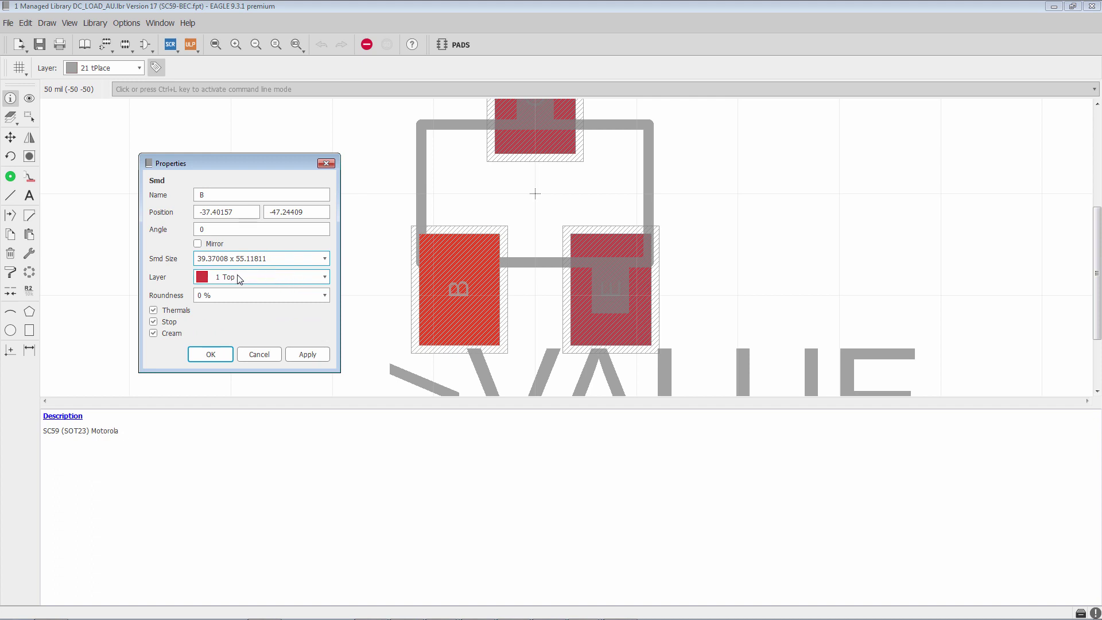
left_click(325, 276)
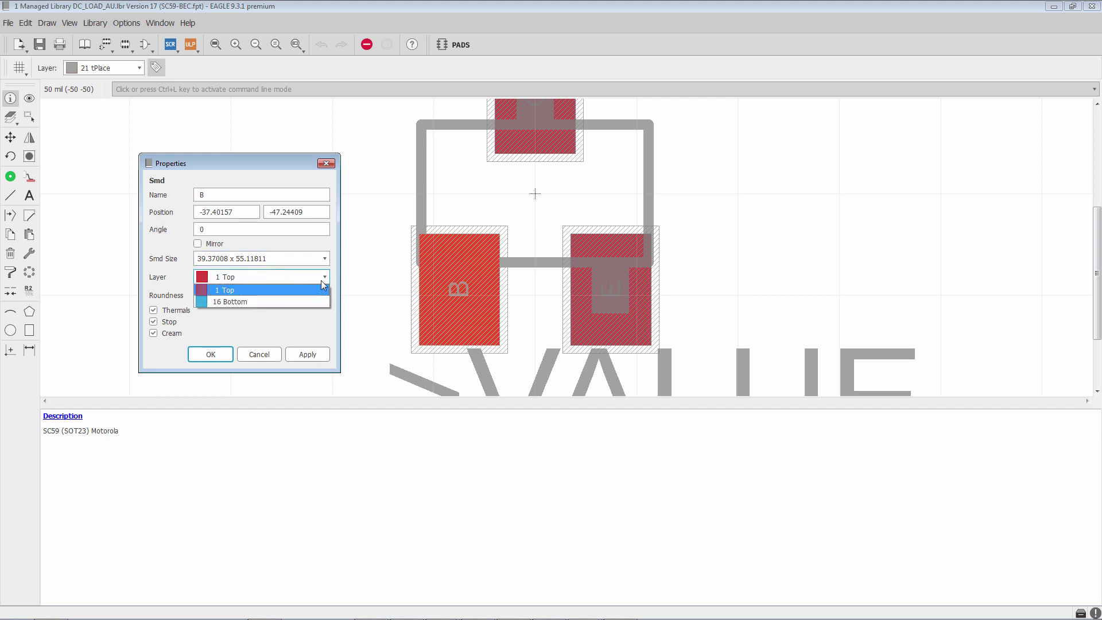
left_click(297, 302)
left_click(308, 352)
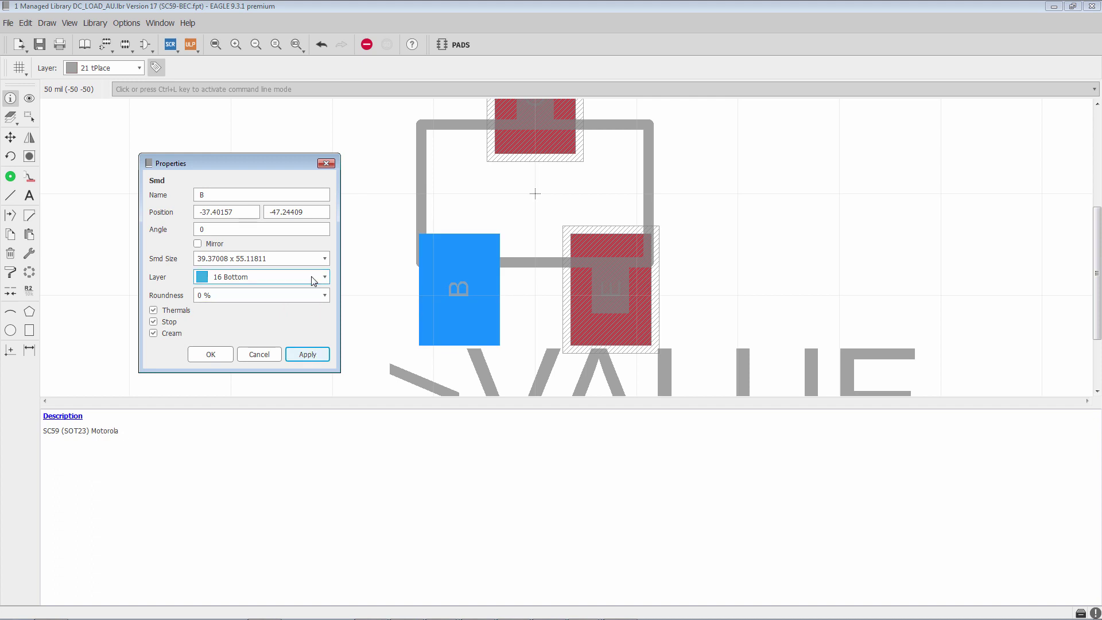
left_click(319, 278)
left_click(297, 291)
left_click(312, 355)
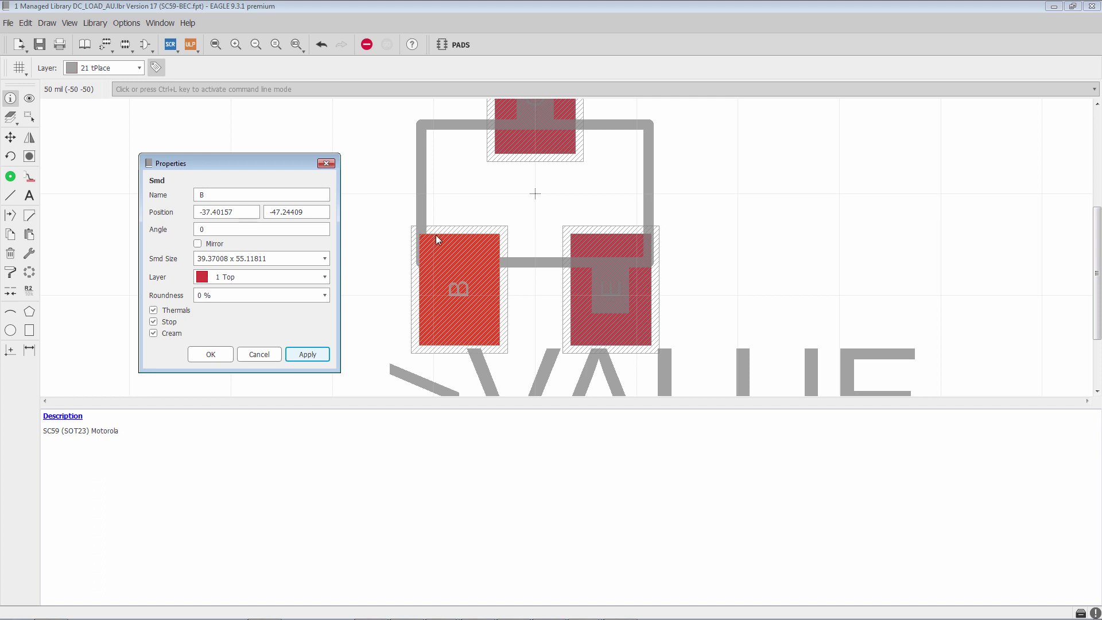
- Apply 25 % roundness to pad B, then raise it to 75 %
left_click_drag(213, 295, 166, 292)
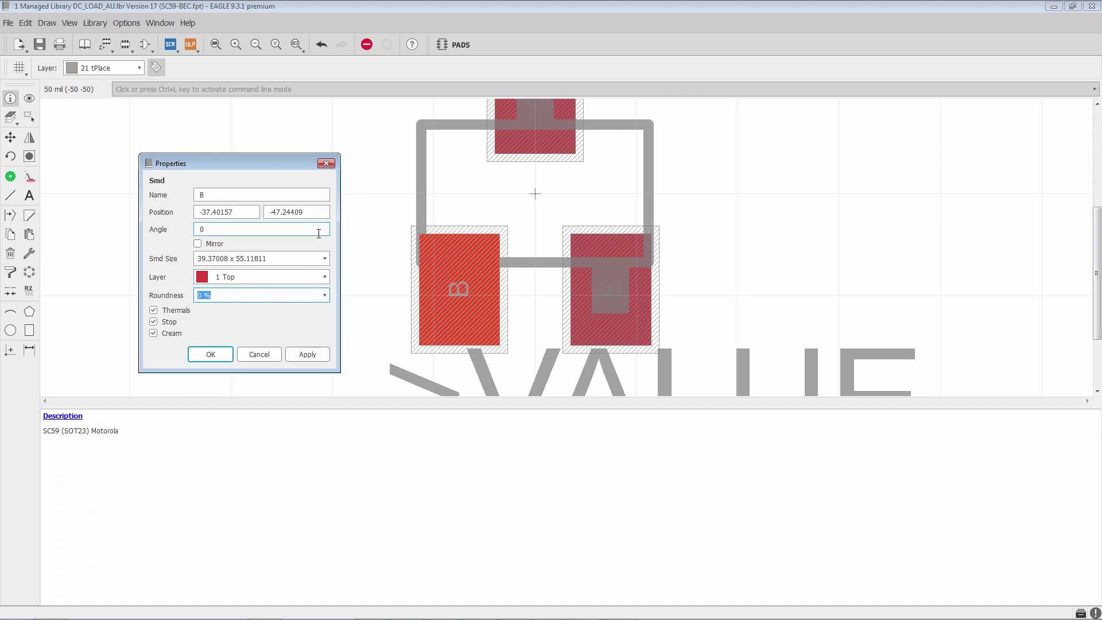
type("25")
left_click(312, 355)
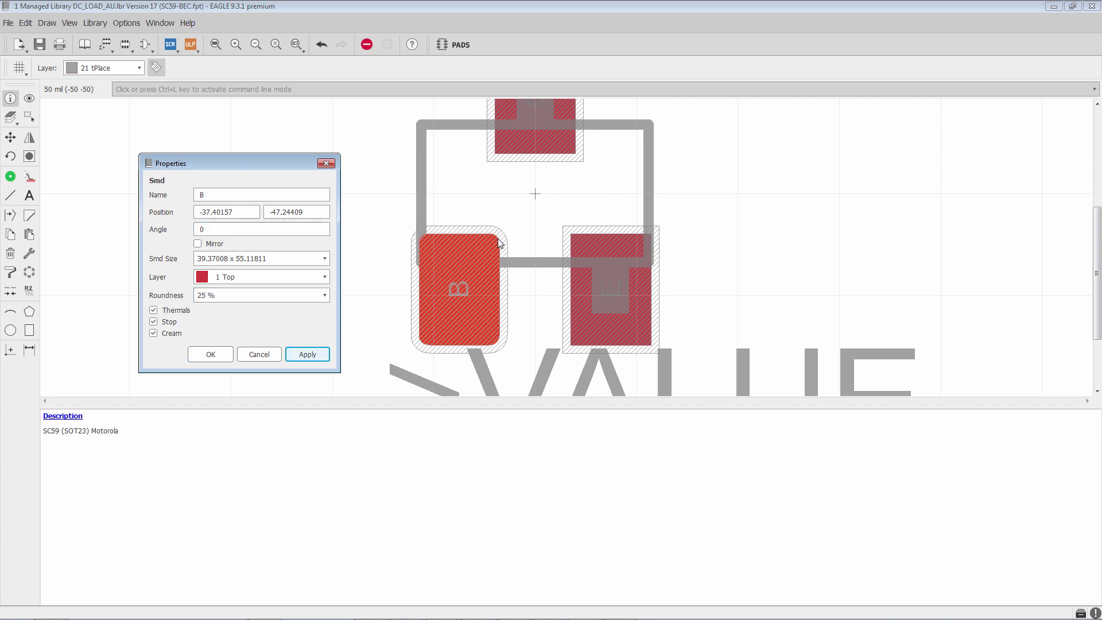
triple_click(208, 295)
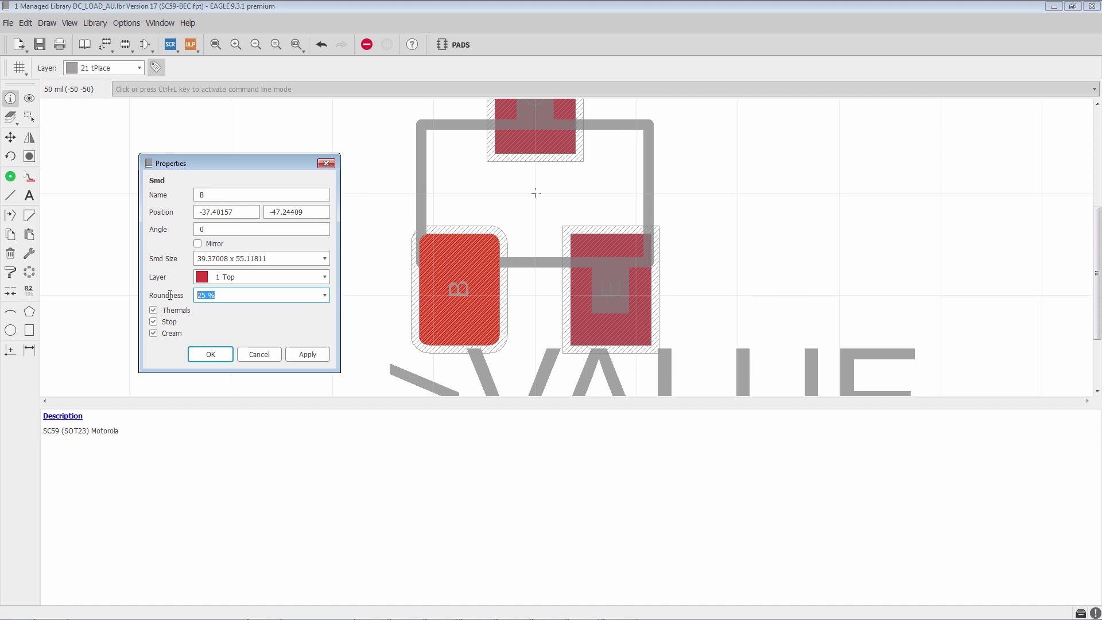
type("75")
left_click(308, 356)
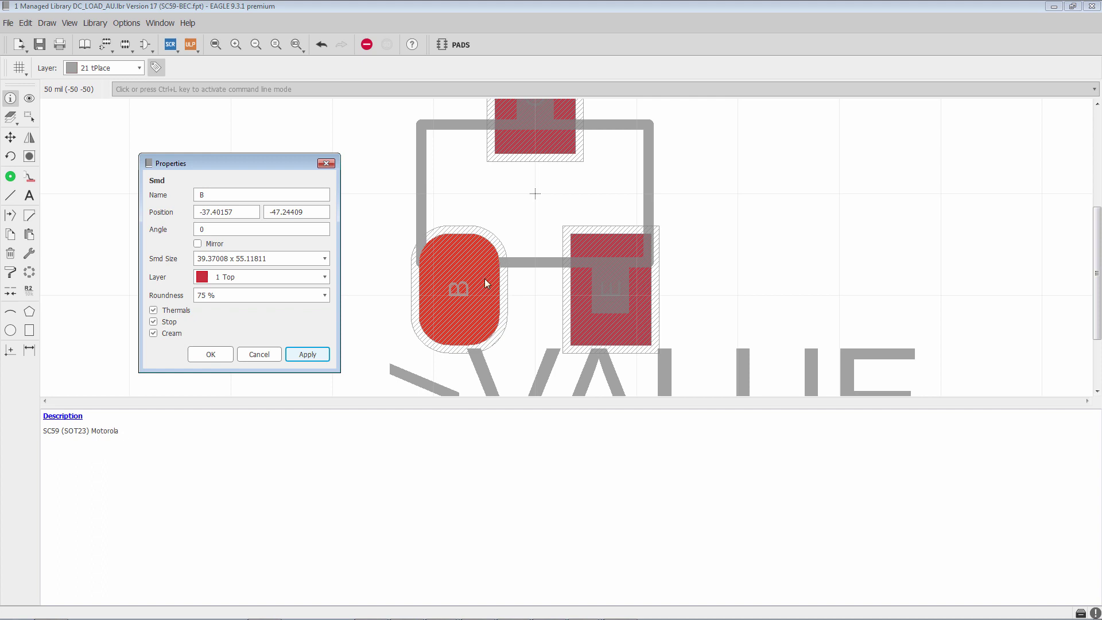
left_click(226, 296)
- Resize pad B to 40 X 40
left_click_drag(280, 258, 164, 255)
type("40")
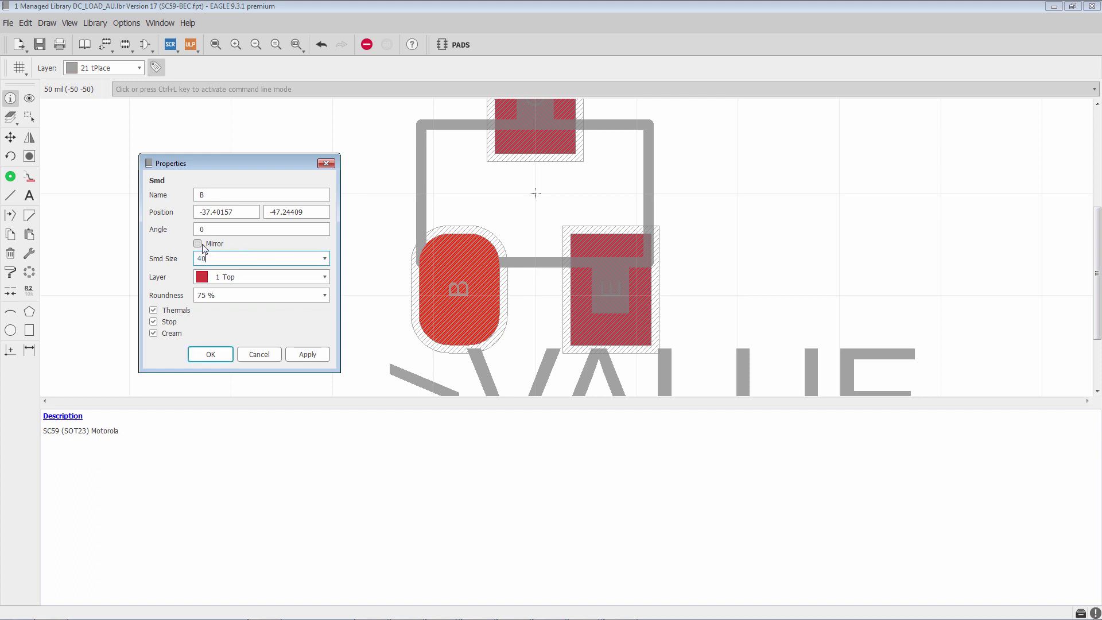
type(" X40")
key("Right")
left_click(305, 353)
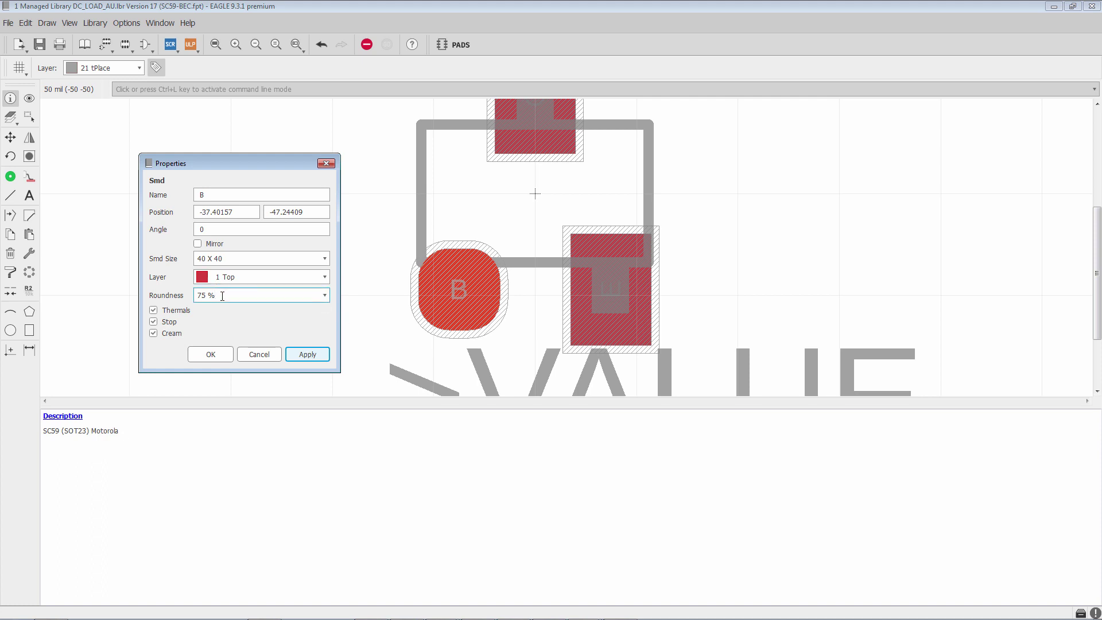
- Set pad B's roundness to 100 % so it becomes a full circle
left_click_drag(221, 296, 170, 293)
type("100")
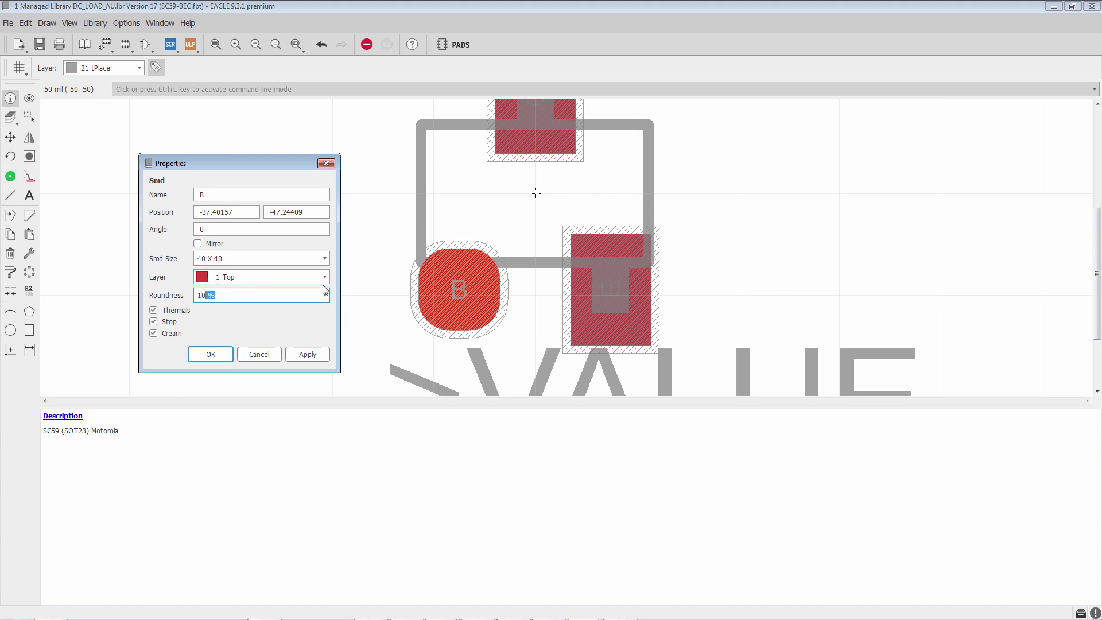
left_click(308, 355)
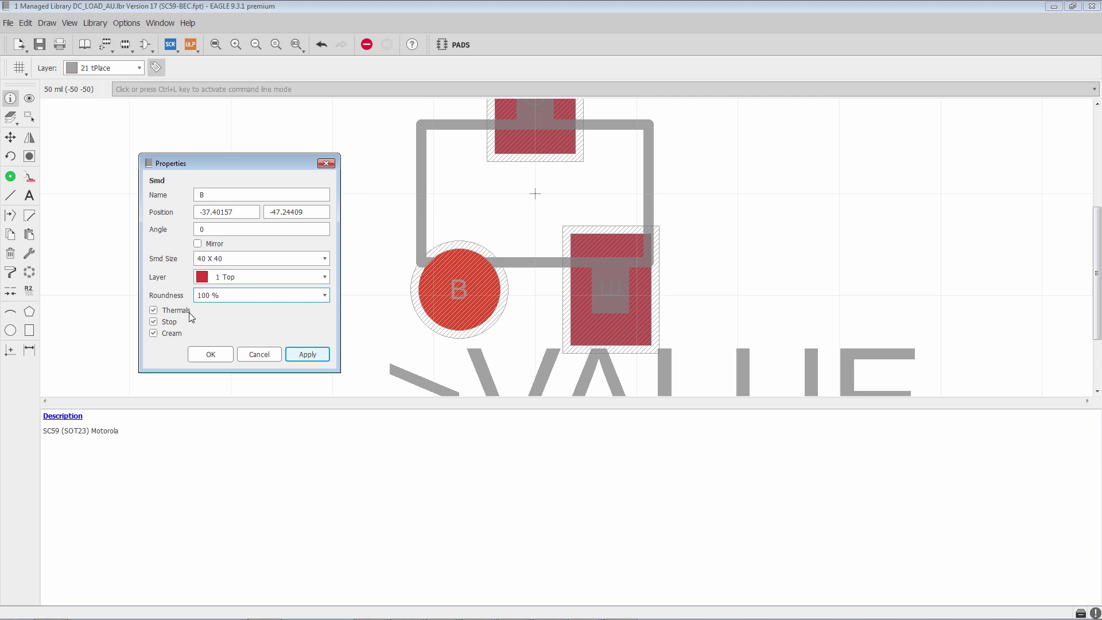
- Untick Stop for pad B and apply, removing its solder stop mask
left_click(153, 322)
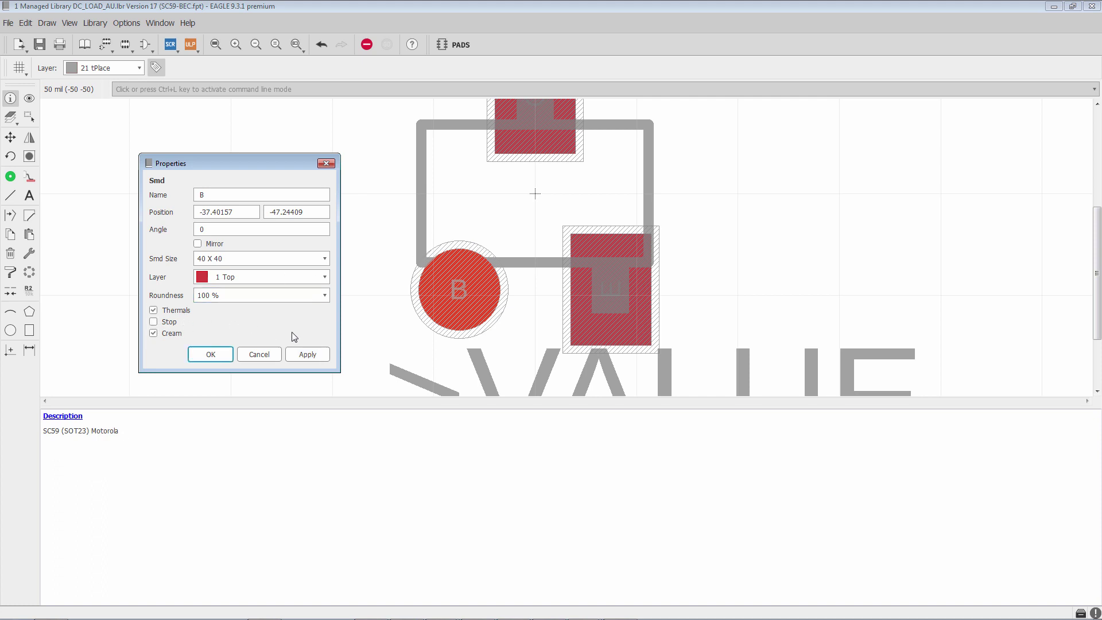
left_click(310, 356)
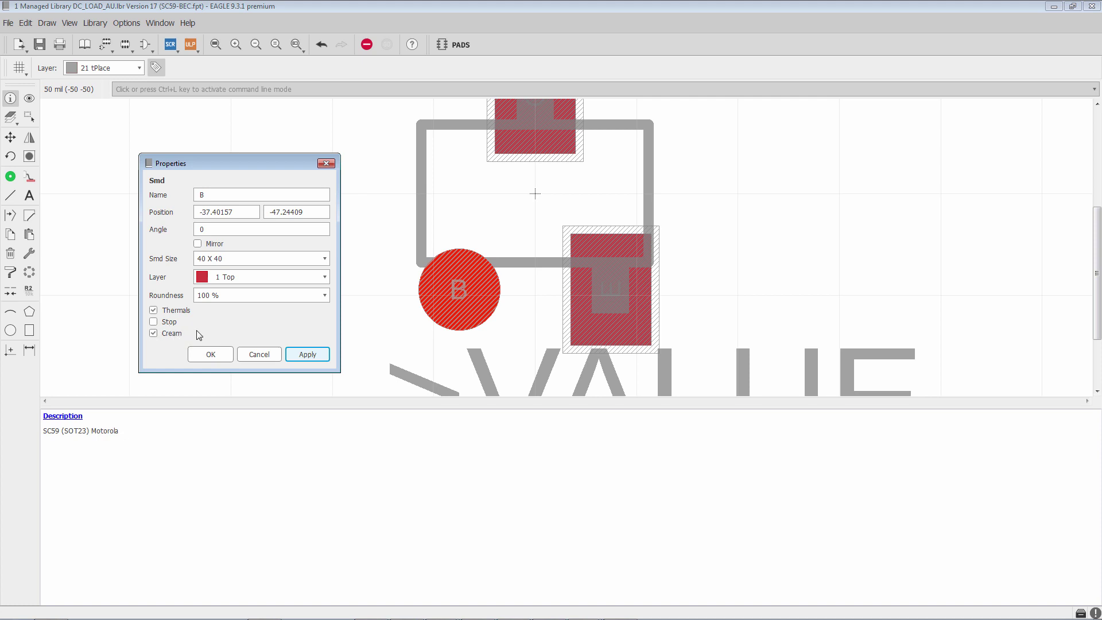
- Remove and then restore pad B's cream paste, and tick Stop again
left_click(154, 333)
left_click(329, 356)
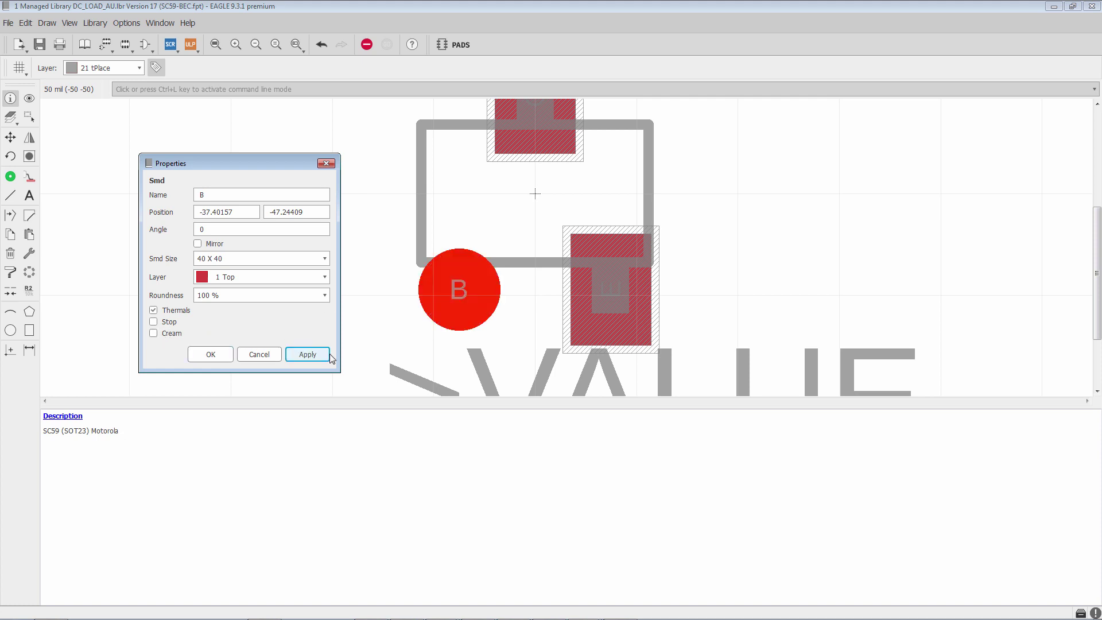
left_click(154, 333)
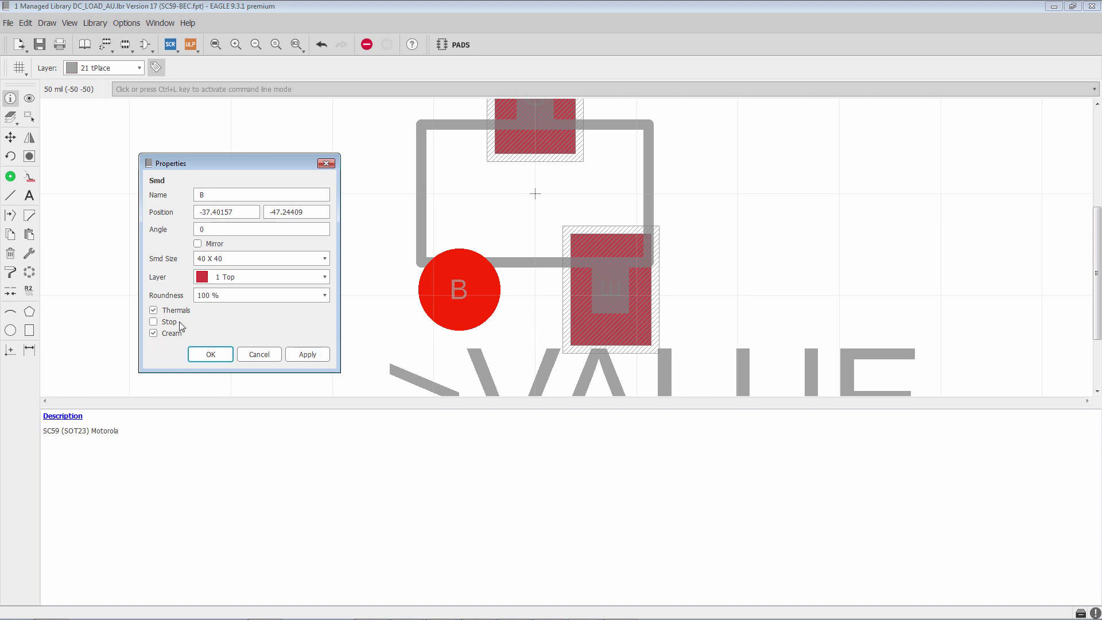
left_click(308, 355)
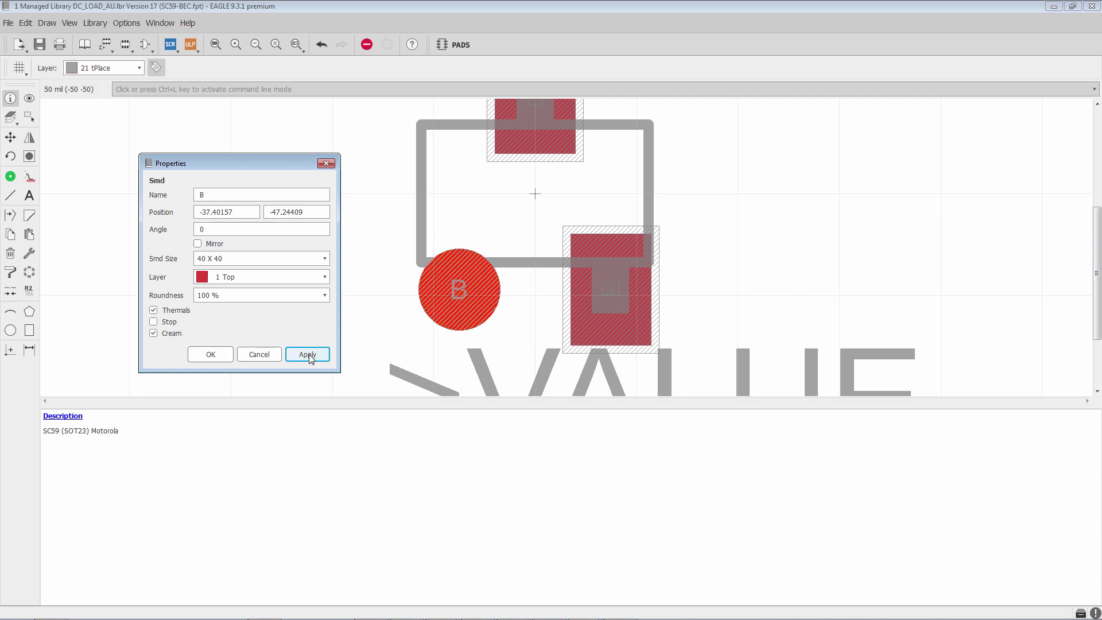
left_click(154, 323)
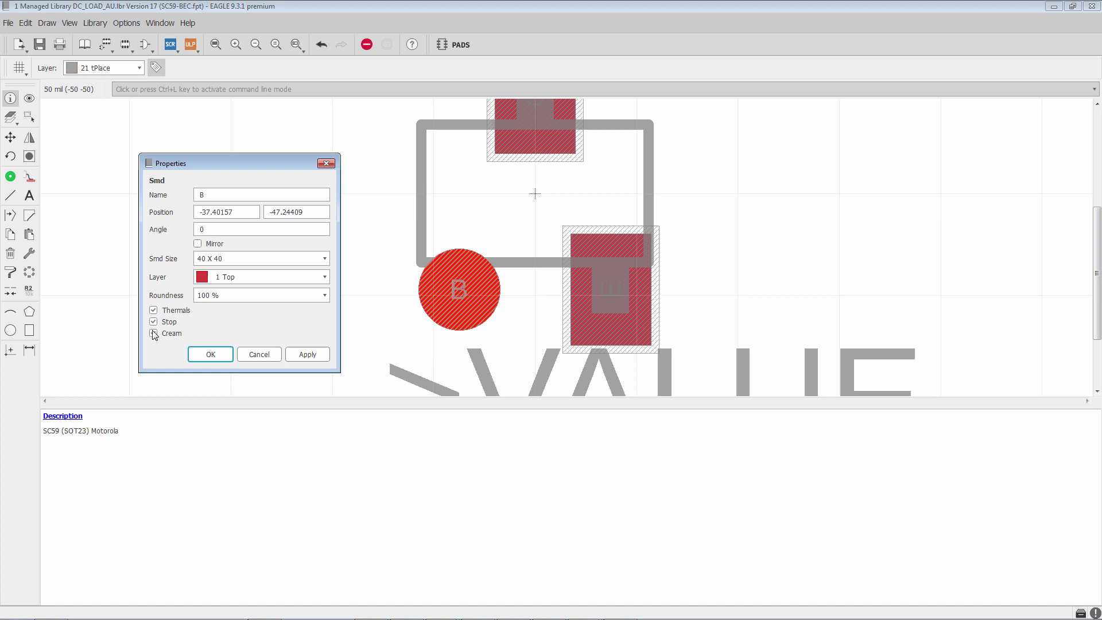